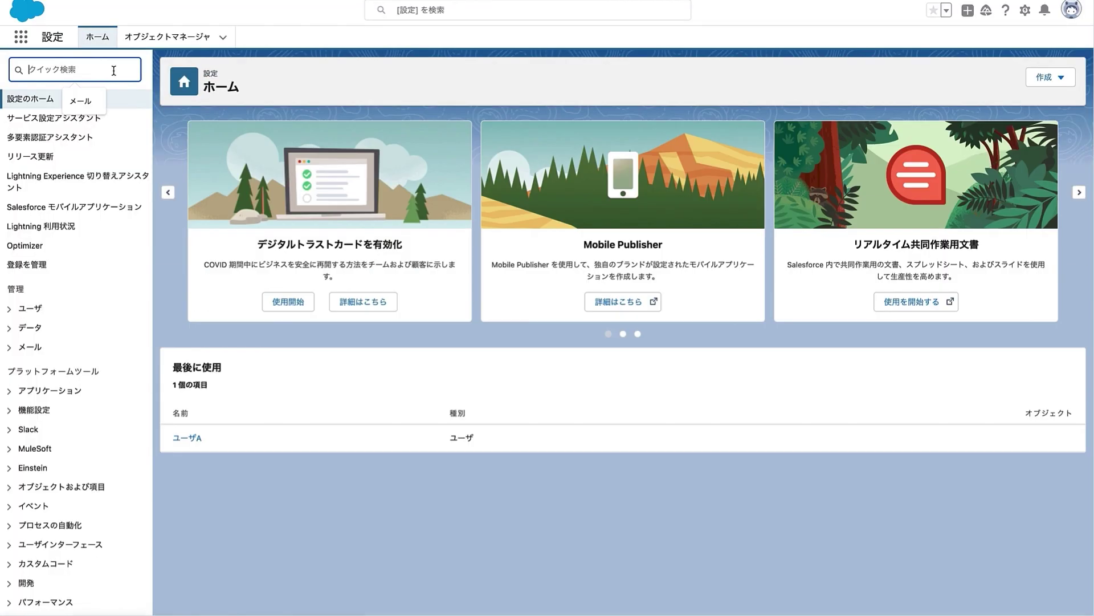
- Search Setup for "メール-to" and open the メール-to-ケース settings page
click(114, 70)
text(メール)
key(Return)
text(-to)
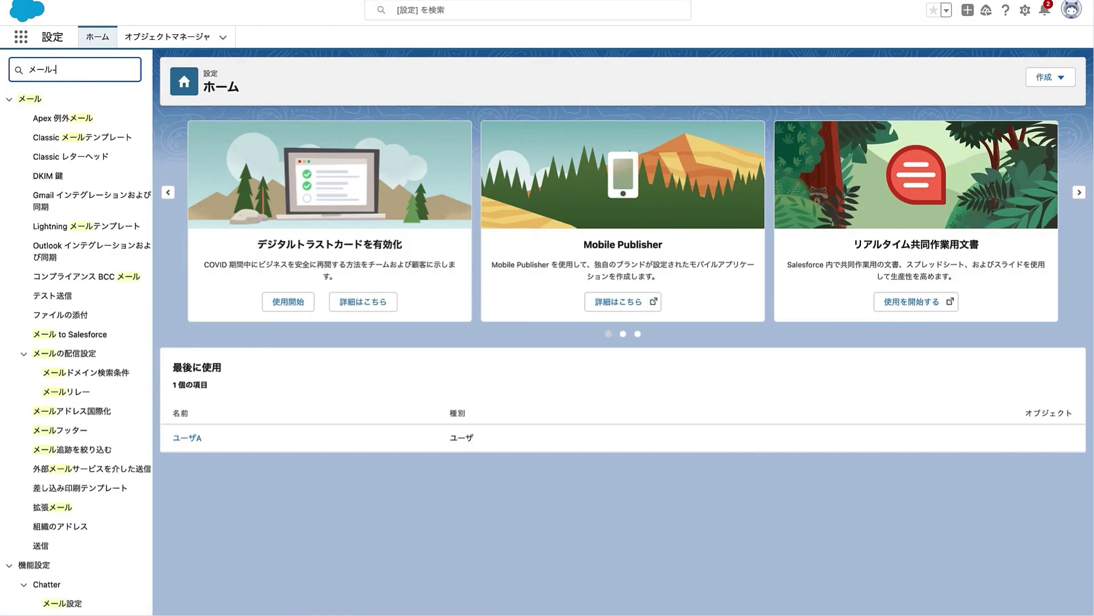
click(81, 146)
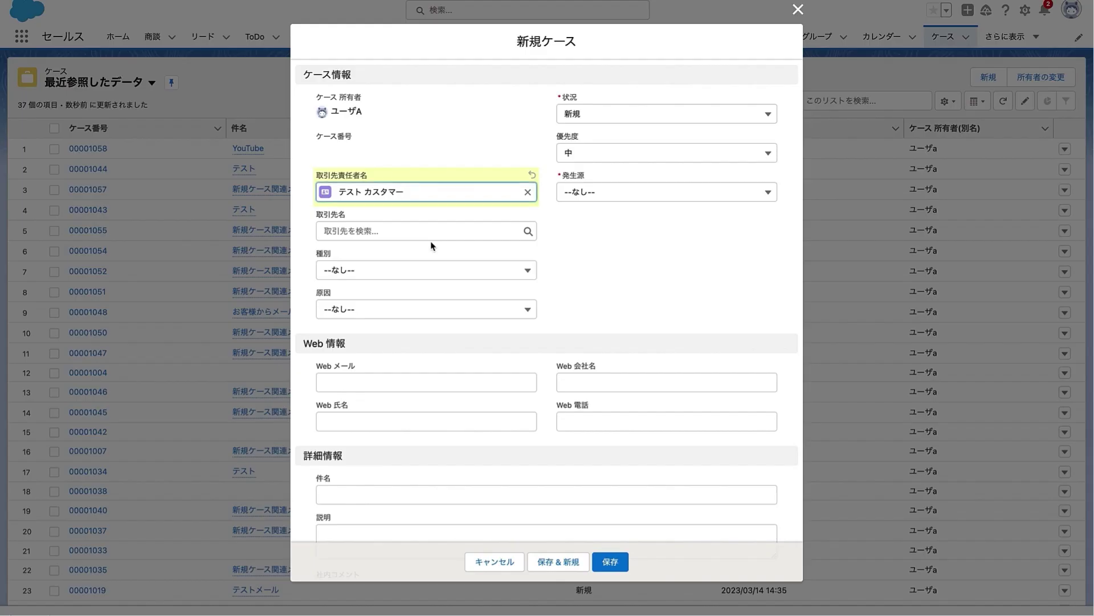
- Set the new case's 取引先名 to テスト会社 and its 発生源 to 電子メール
click(413, 233)
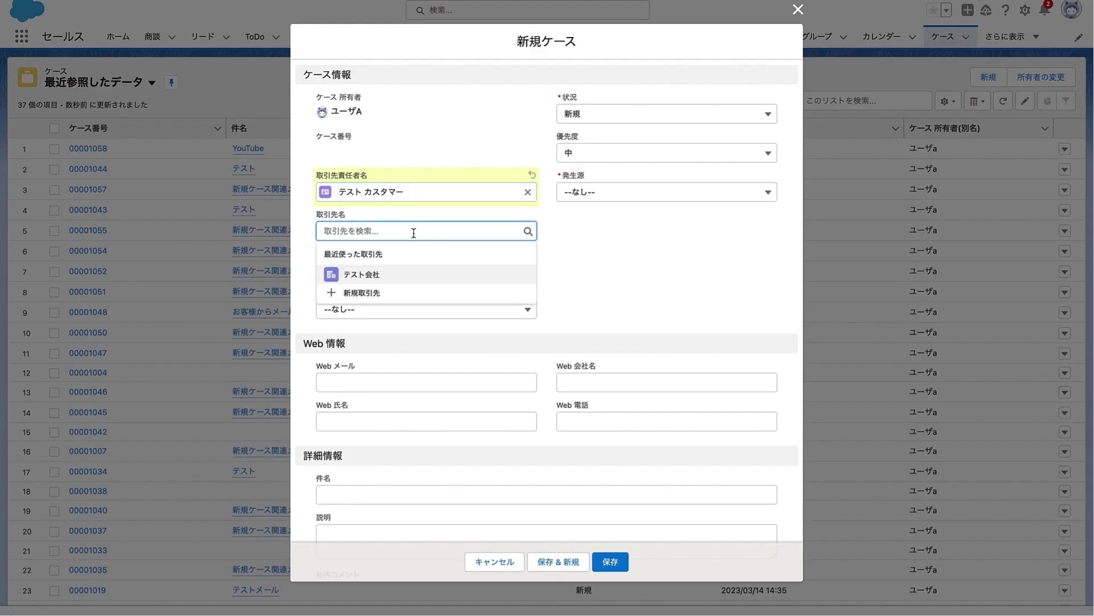
click(408, 277)
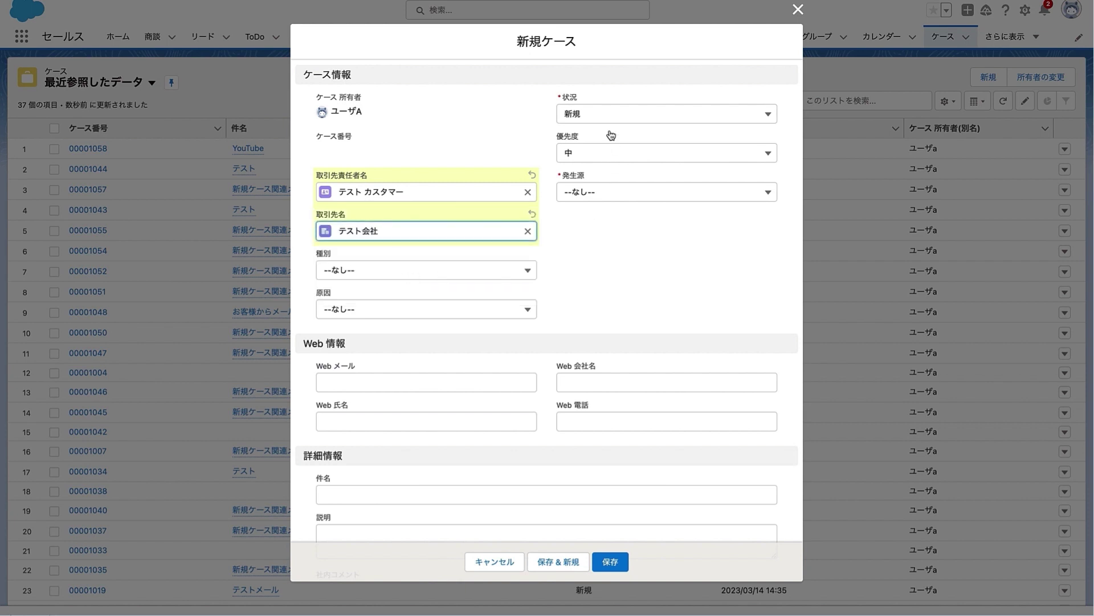
click(608, 192)
click(610, 237)
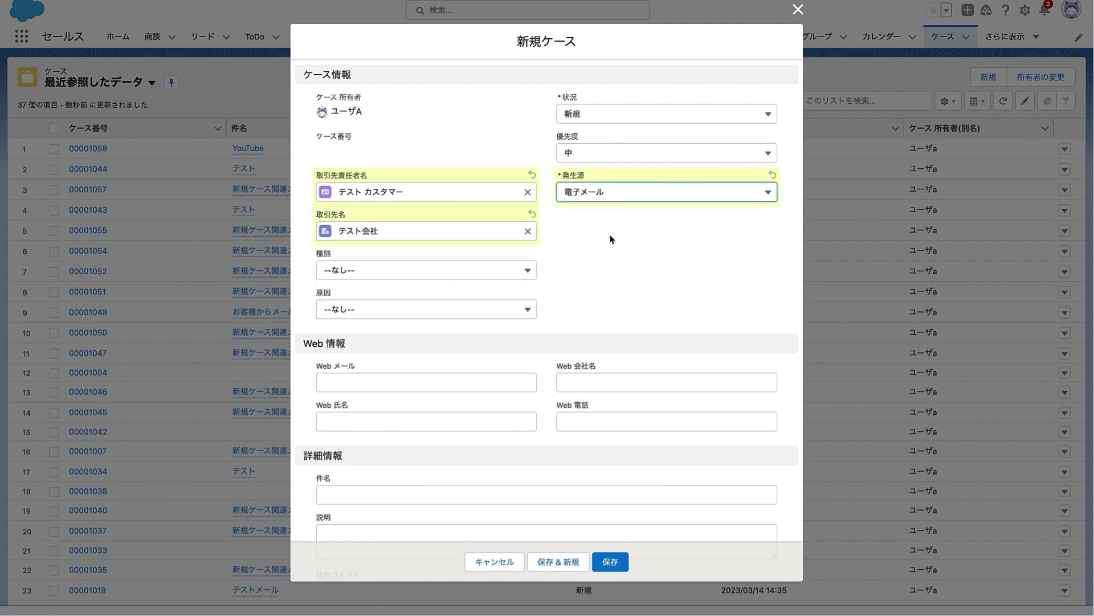
- Enter テストケース as the new case's 件名 and save the case
scroll(580, 299, down, 1)
click(448, 479)
text(てすt)
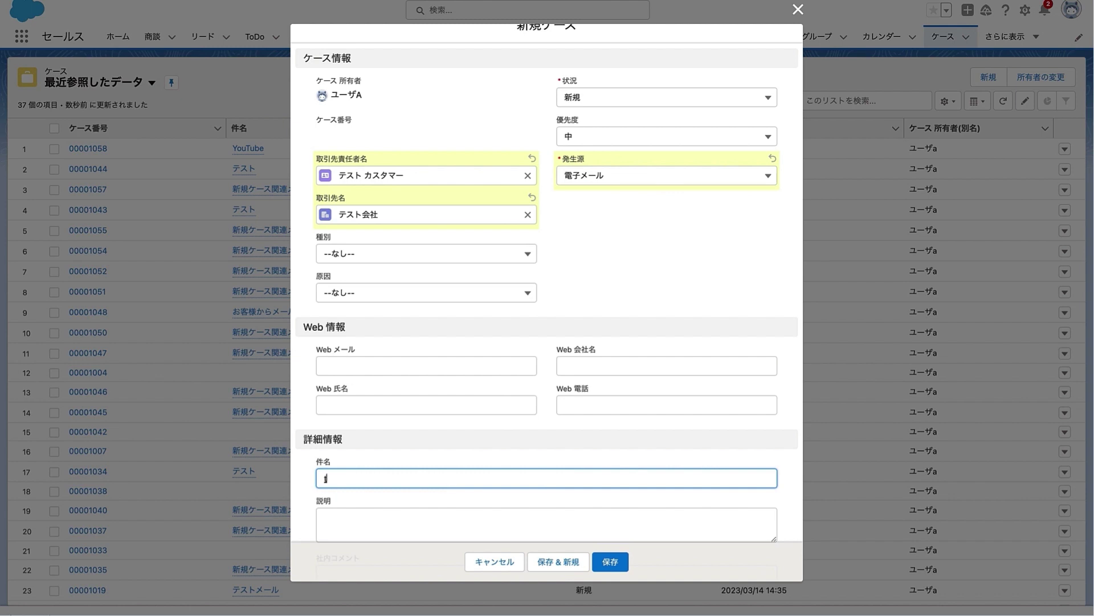
text(oke-su)
key(space)
key(Return)
scroll(574, 443, down, 4)
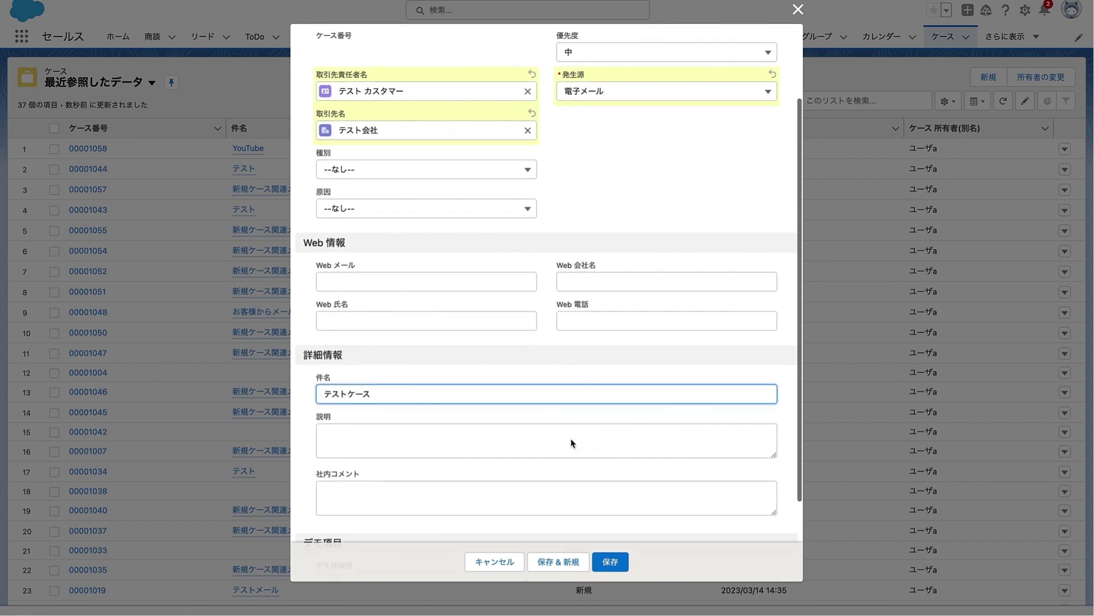
click(604, 556)
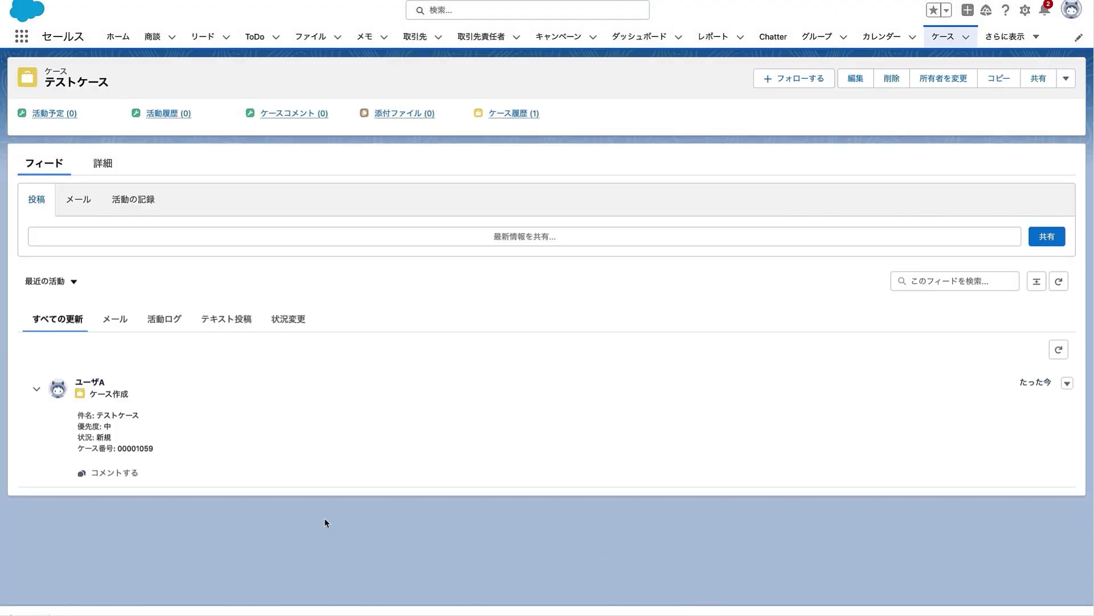
- Send an email from the テストケース record with the body "ケースレコードから送信"
click(80, 210)
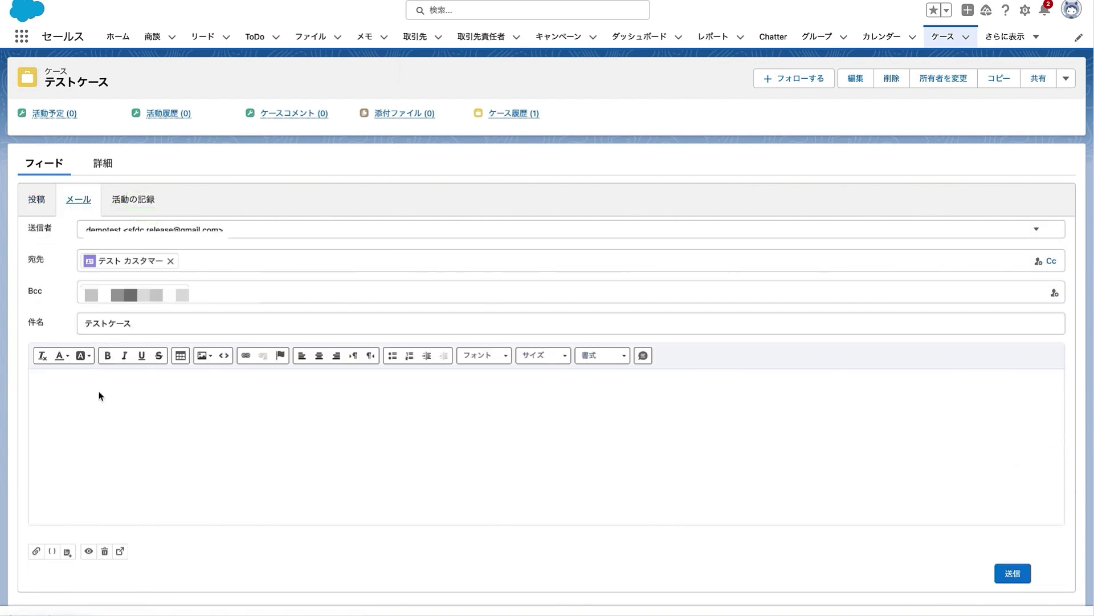
click(98, 392)
text(ケースレコードから送信)
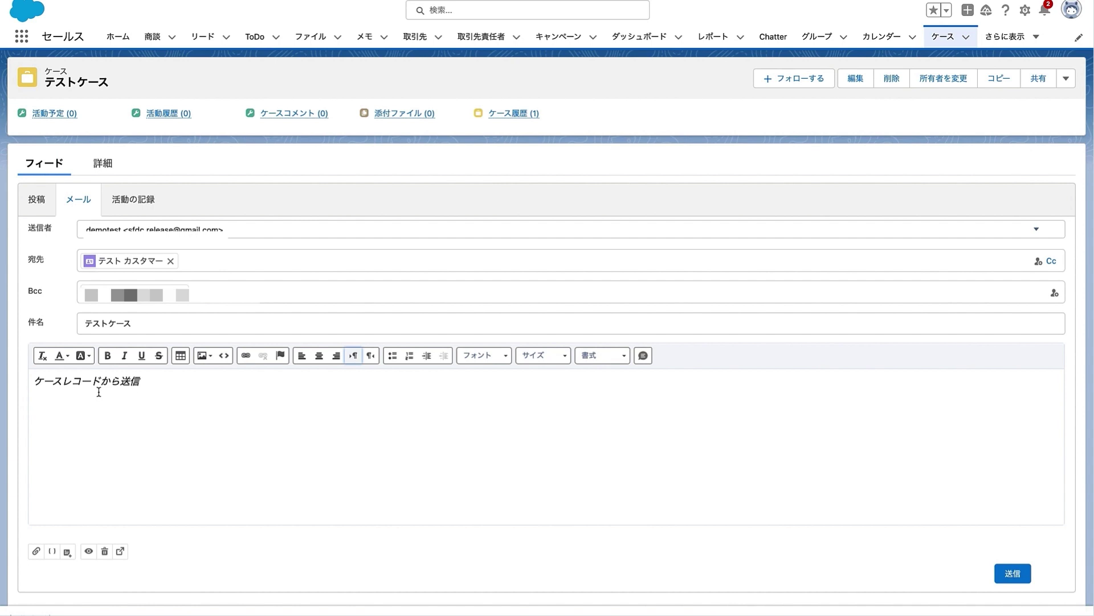
click(1004, 574)
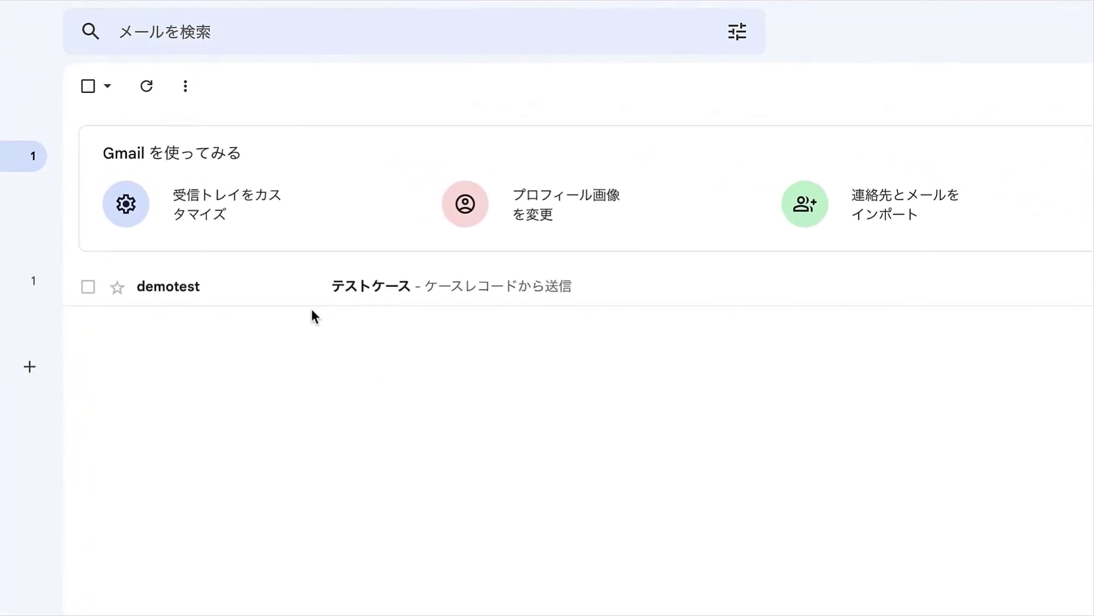
- In Gmail, open the received テストケース email and send the reply "gmailからメールを送信"
click(302, 290)
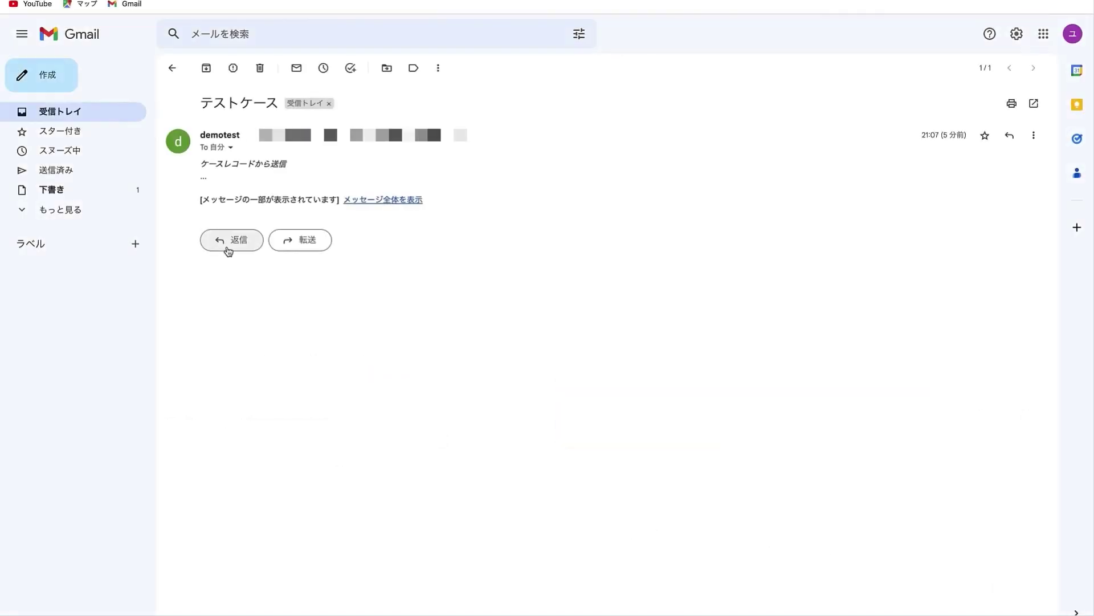
click(239, 249)
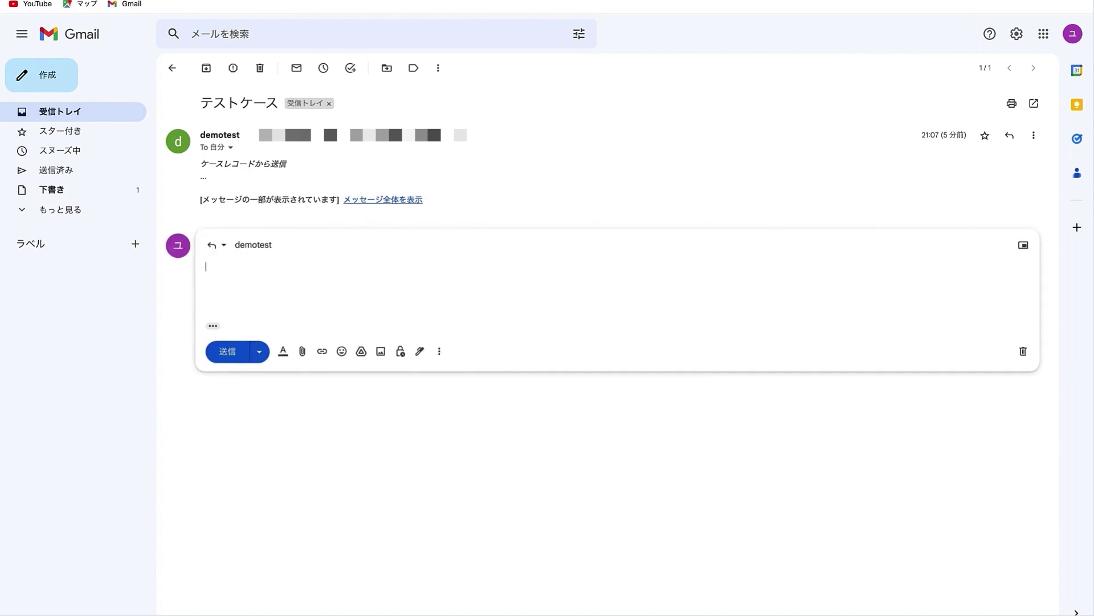
text(gmailkarame-ruwo)
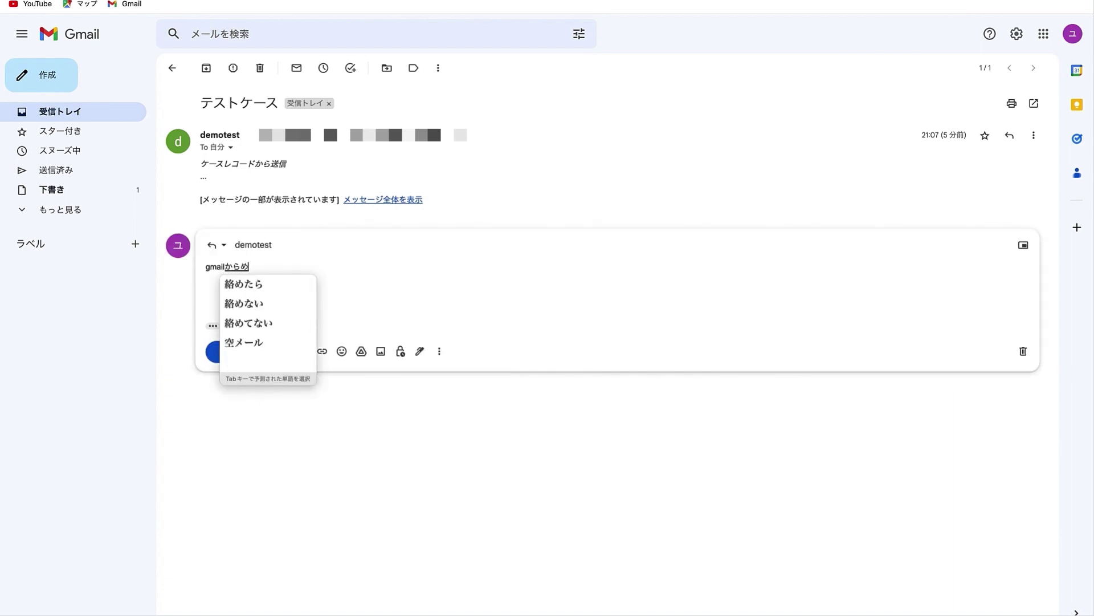
key(Tab)
key(Return)
text(soushin)
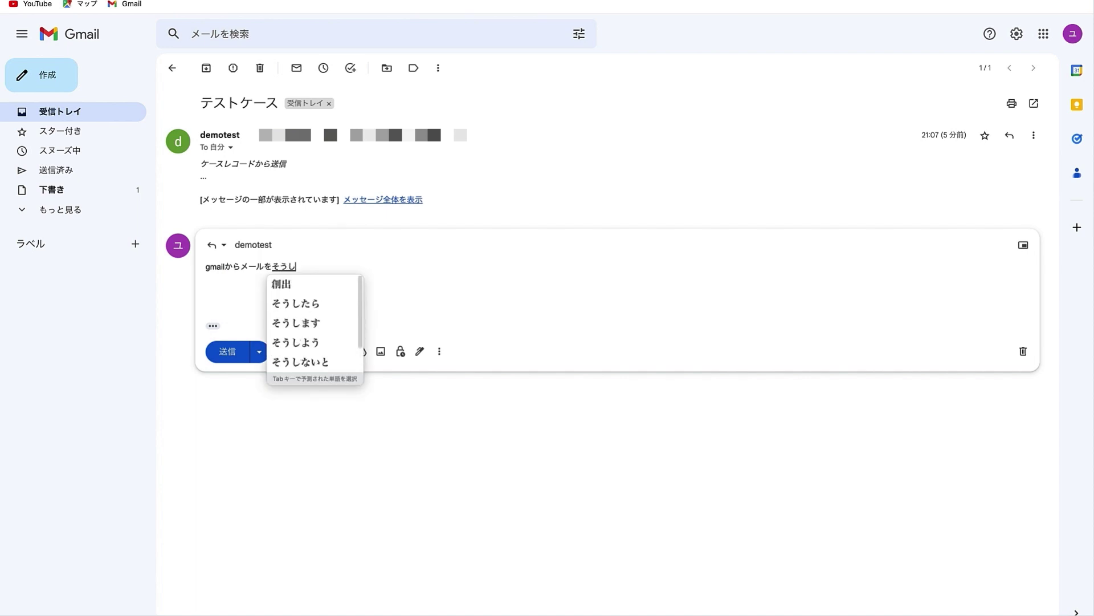
key(space)
key(Return)
click(223, 350)
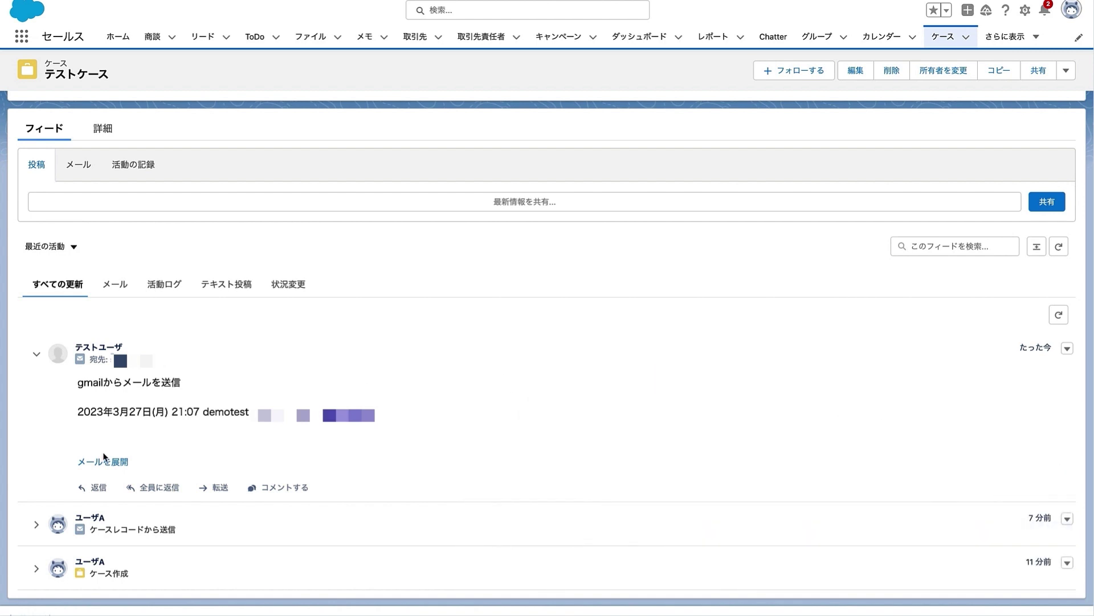
- Reply to the incoming email from the Salesforce case feed with "ケースレコードから送信2", and open the received thread in Gmail
click(94, 490)
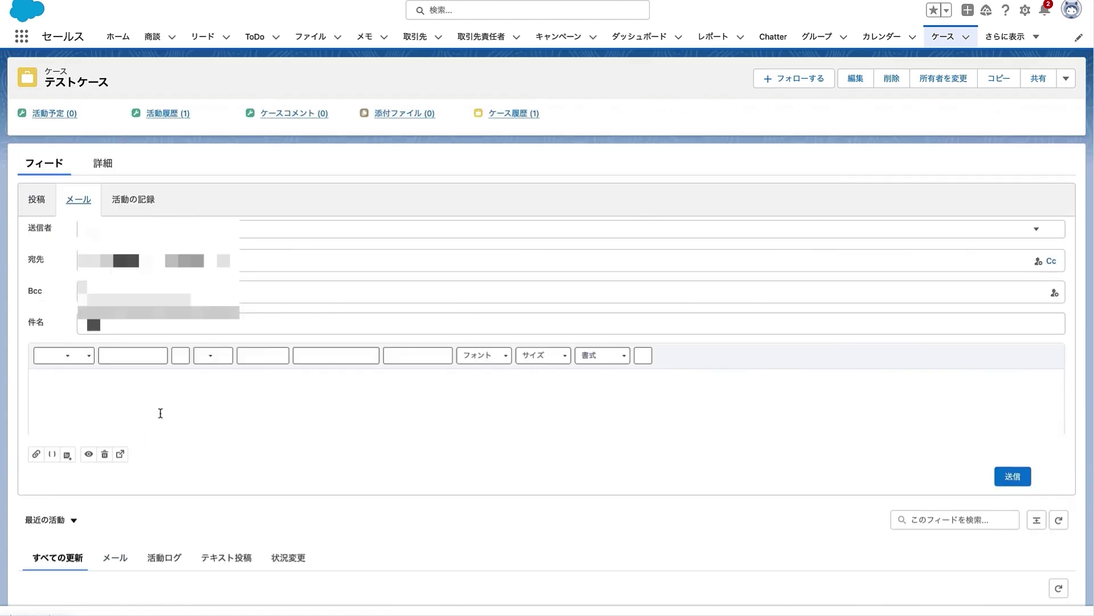
scroll(910, 479, down, 3)
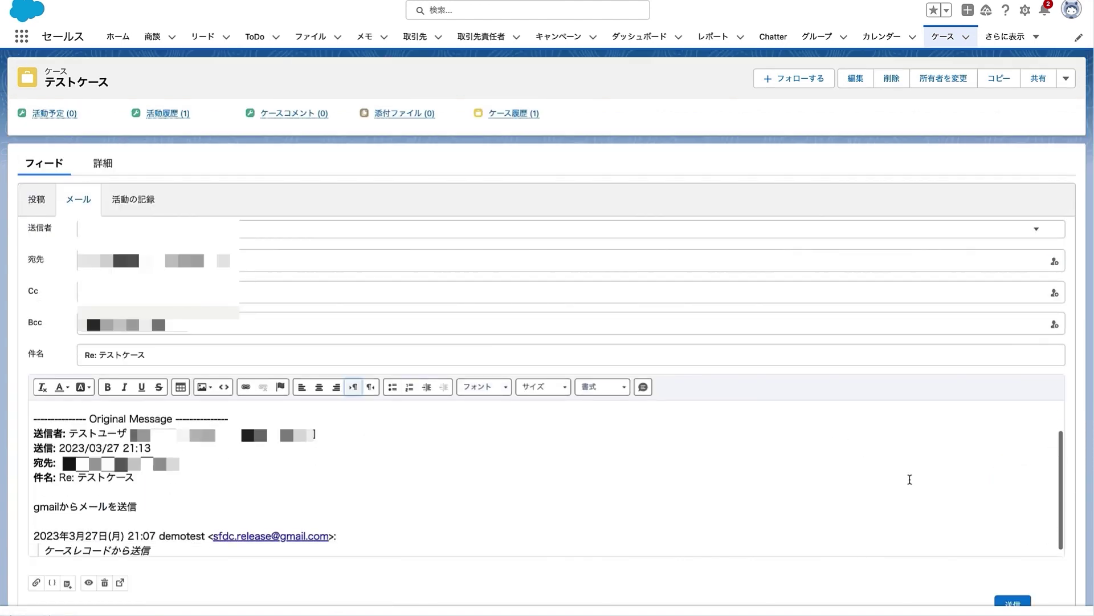
scroll(919, 562, down, 1)
click(1004, 562)
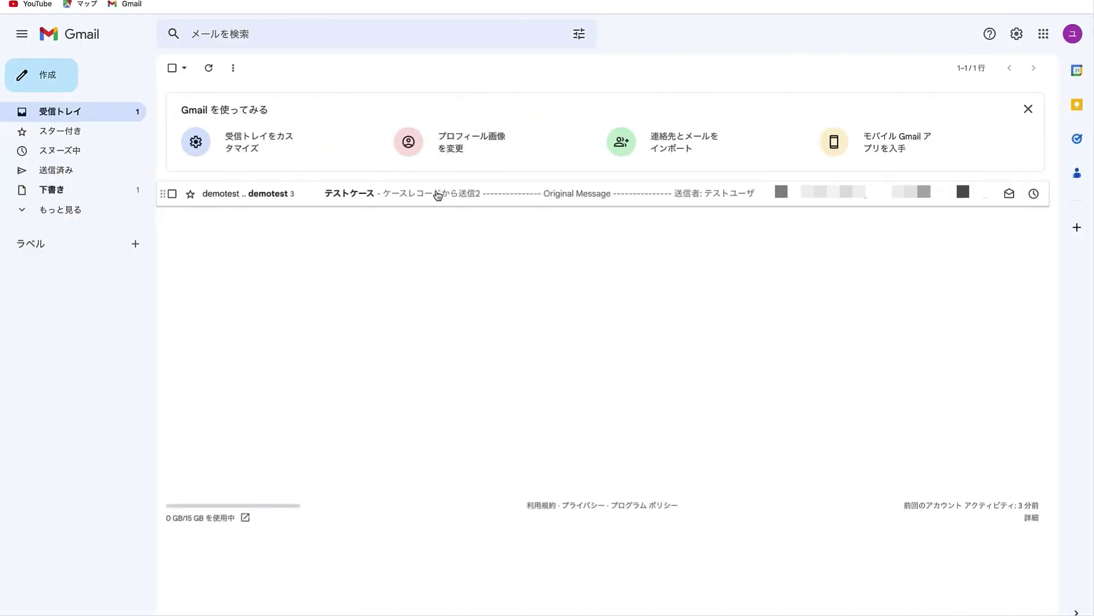
click(438, 195)
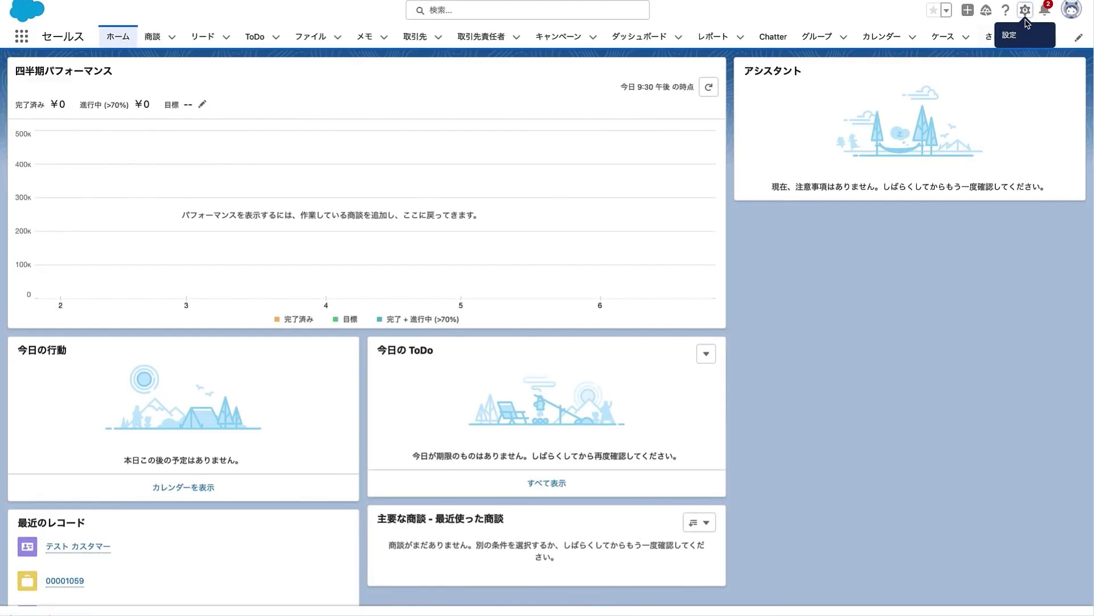
- Go to Salesforce Setup, search for "メール-to" and open the メール-to-ケース settings
click(1024, 13)
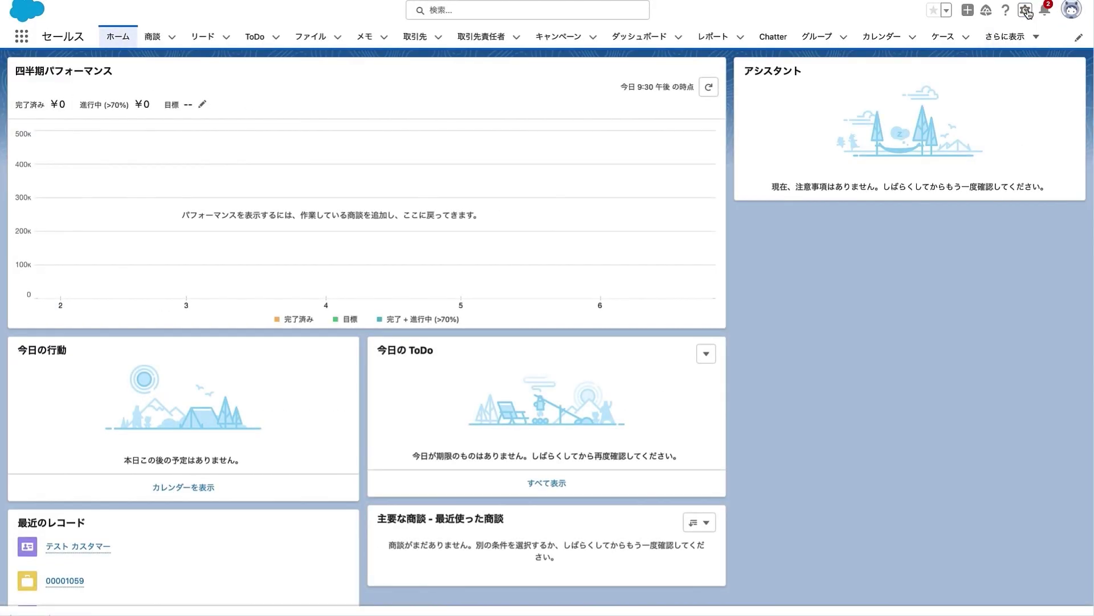
click(999, 39)
text(めーる)
key(space)
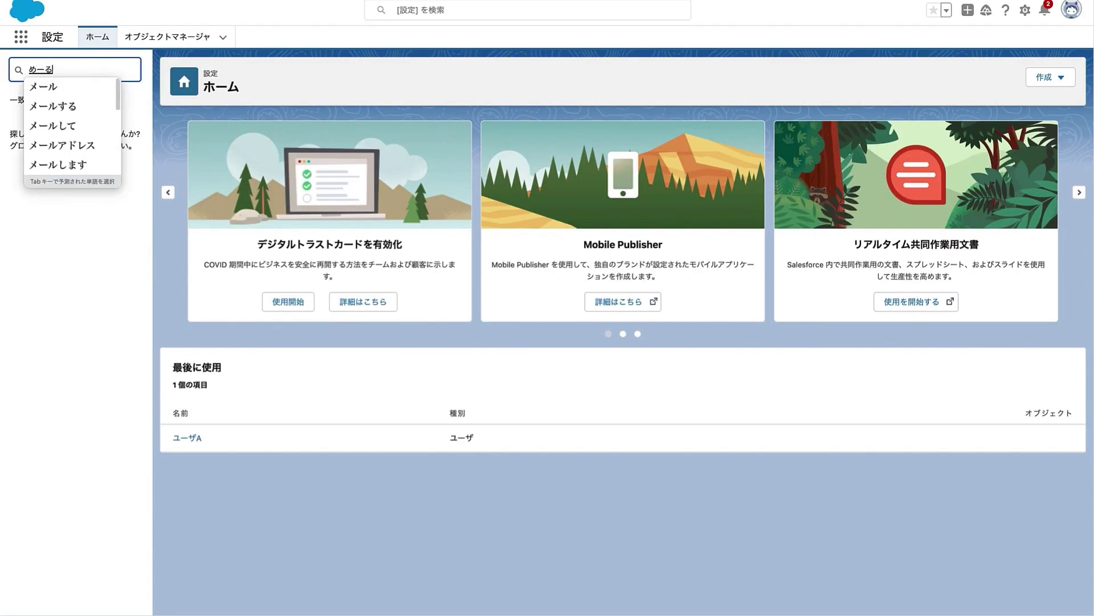
key(Return)
text(-to)
click(68, 137)
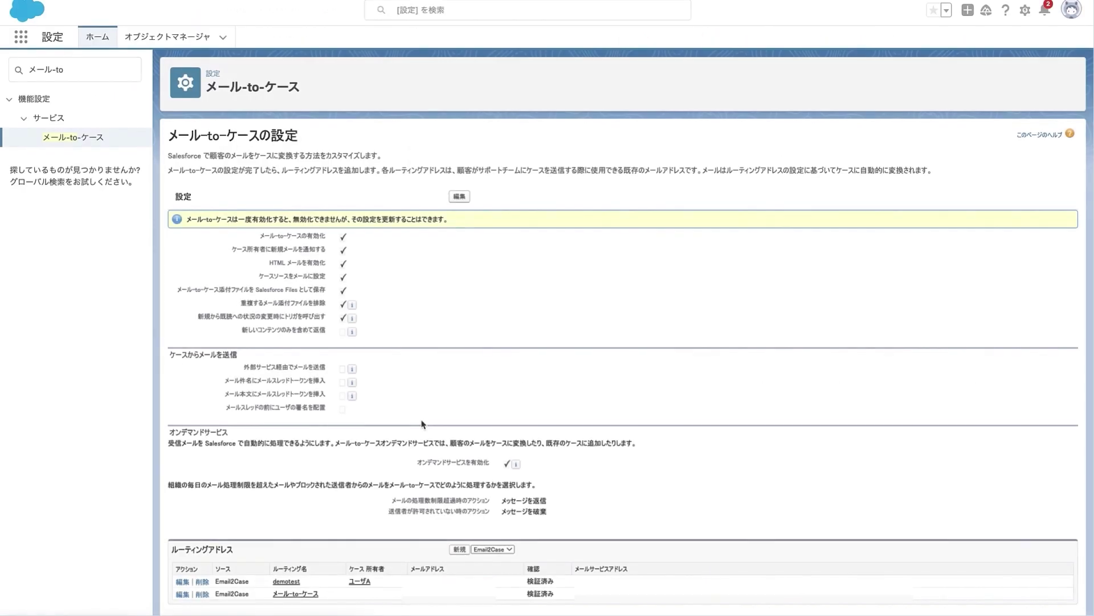
- Enable メール件名にメールスレッドトークンを挿入 and メール本文にメールスレッドトークンを挿入, and save the メール-to-ケース settings
click(462, 197)
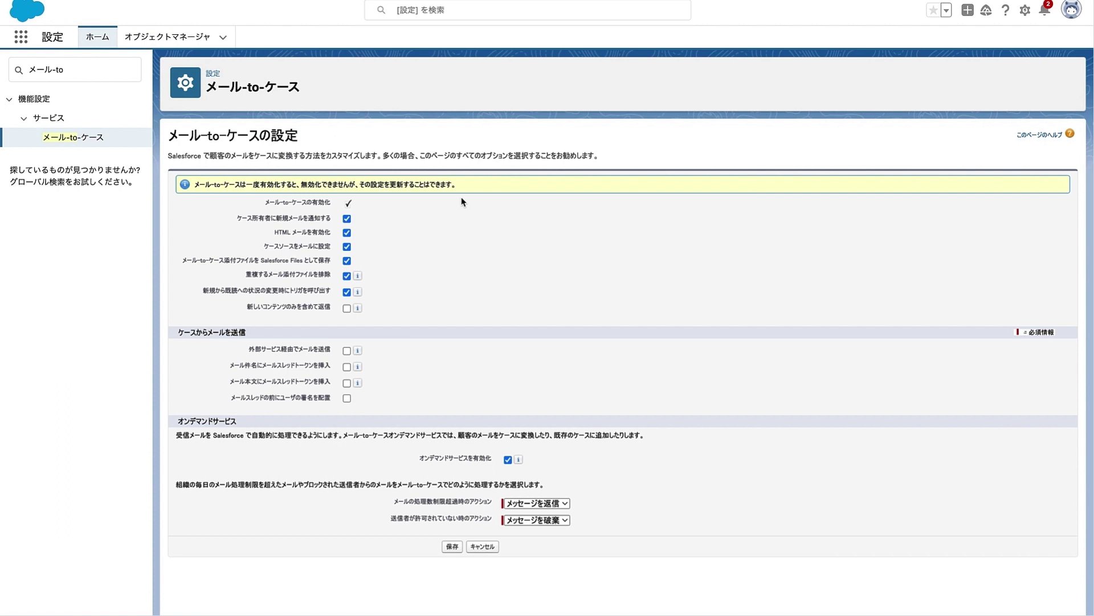
click(347, 367)
click(347, 383)
click(450, 547)
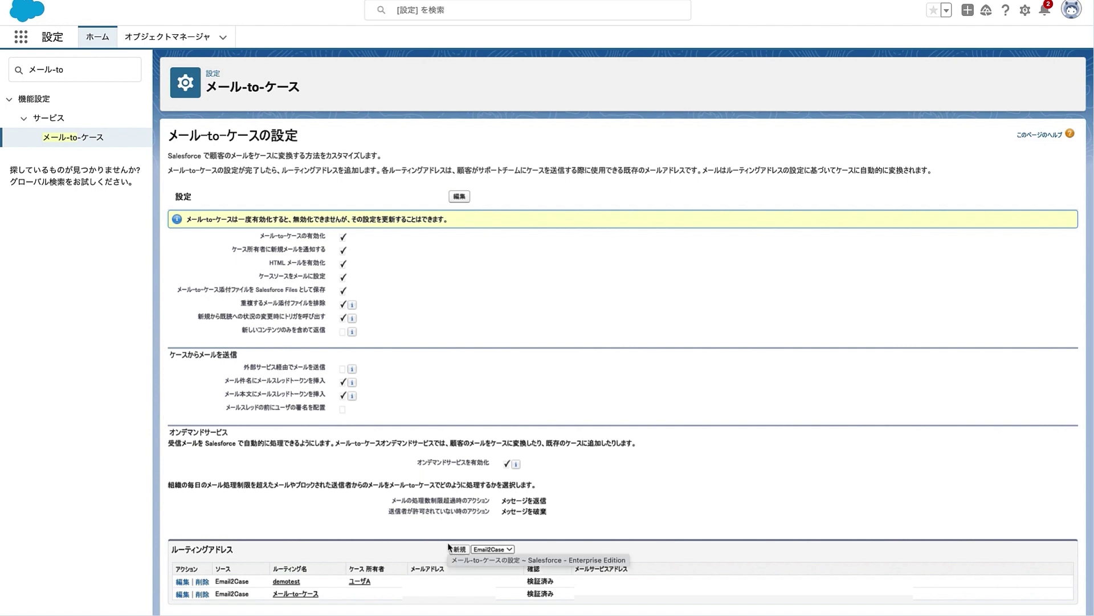